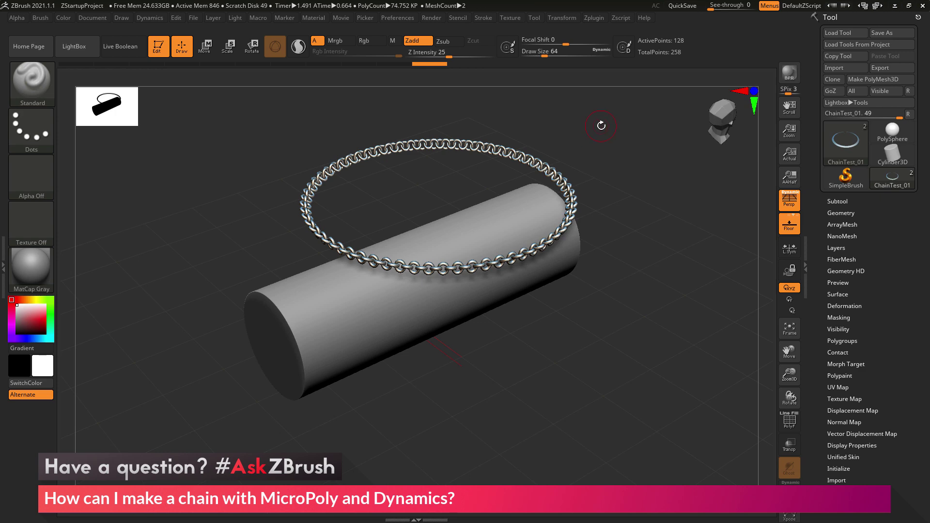
Rotate the view around the chain ring and cylinder, then bring up the Dynamics palette with Gravity on
mouse_move(638, 148)
mouse_down()
mouse_move(632, 213)
mouse_move(639, 121)
mouse_move(649, 146)
mouse_move(634, 140)
mouse_up()
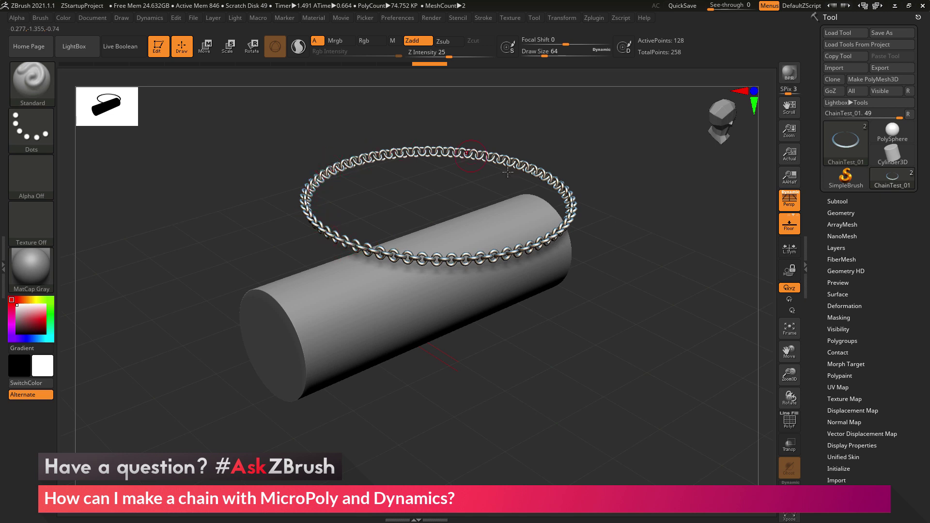
click(149, 19)
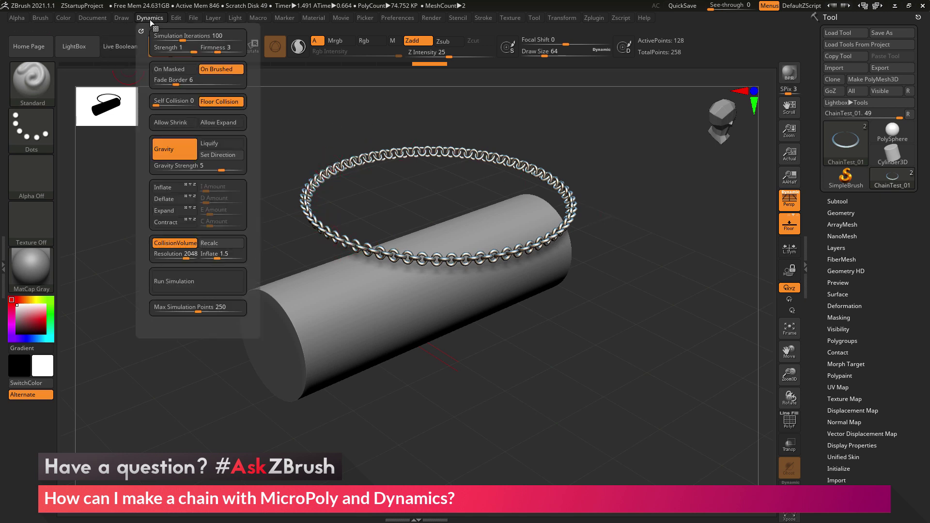
Run the Dynamics simulation and tilt the view to check the chain hanging over one side
click(182, 281)
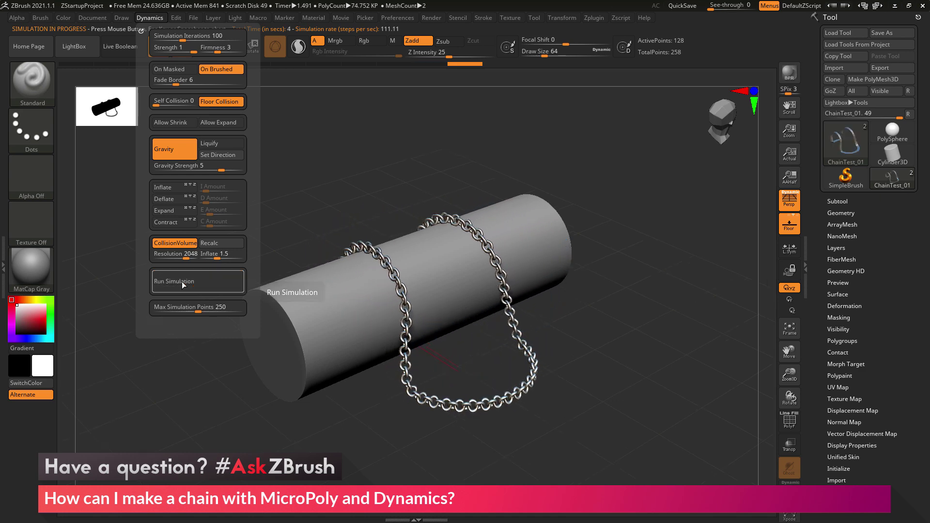
drag(649, 213, 648, 193)
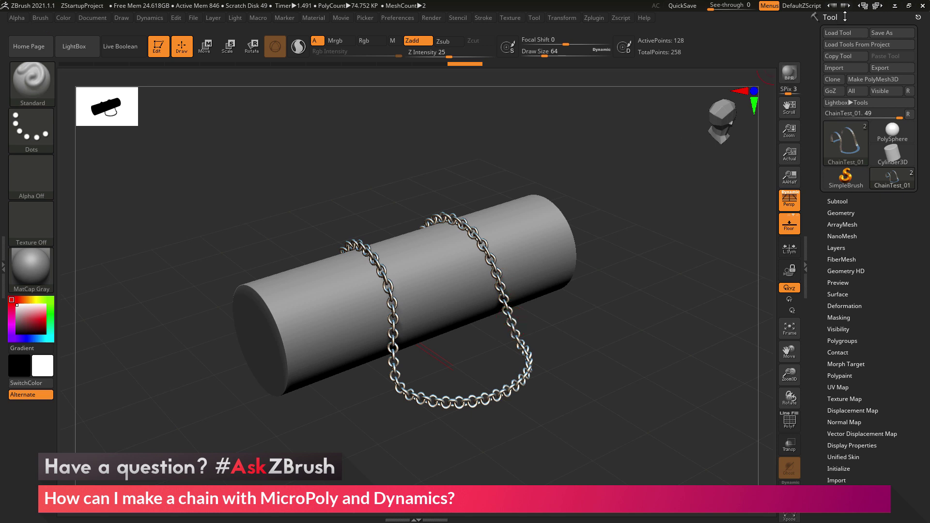
In Tool > Geometry, show the base strips with PolyF, then re-enable Dynamic Subdiv for MicroPoly links
click(828, 213)
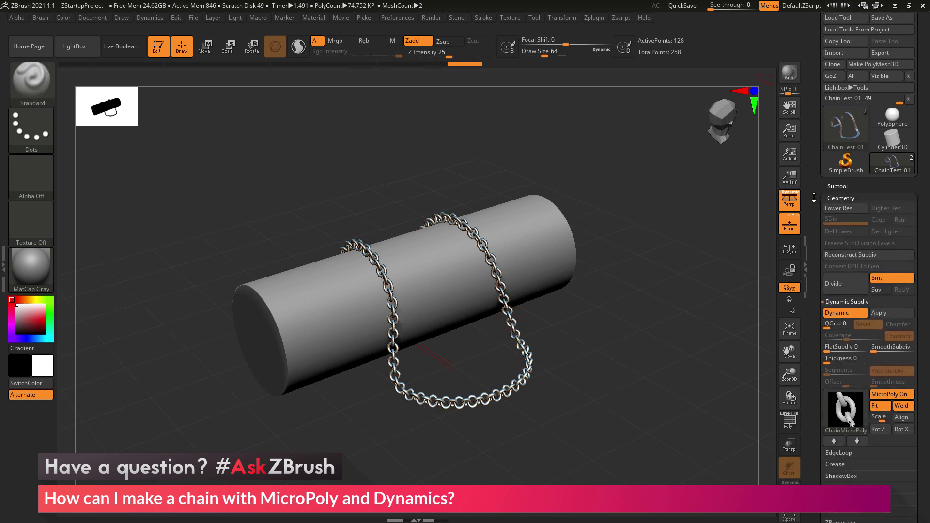
scroll(826, 219, down, 3)
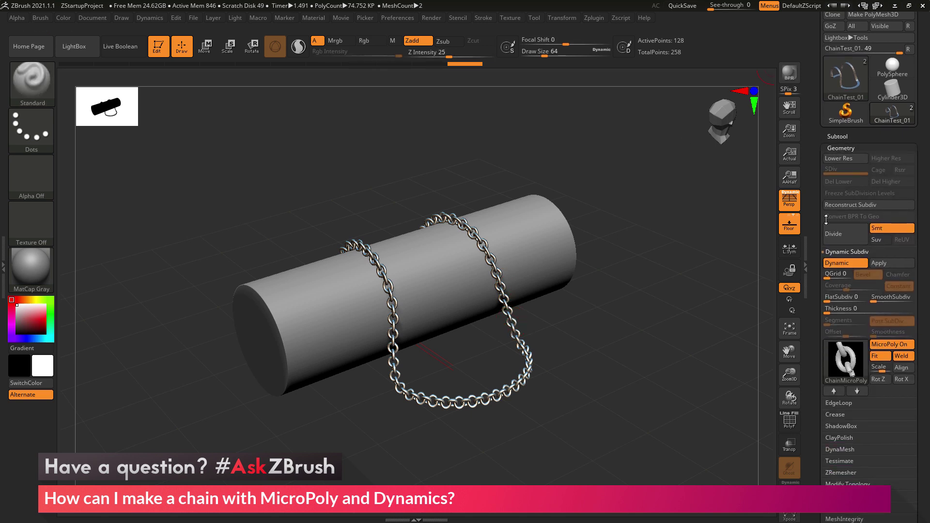
click(847, 263)
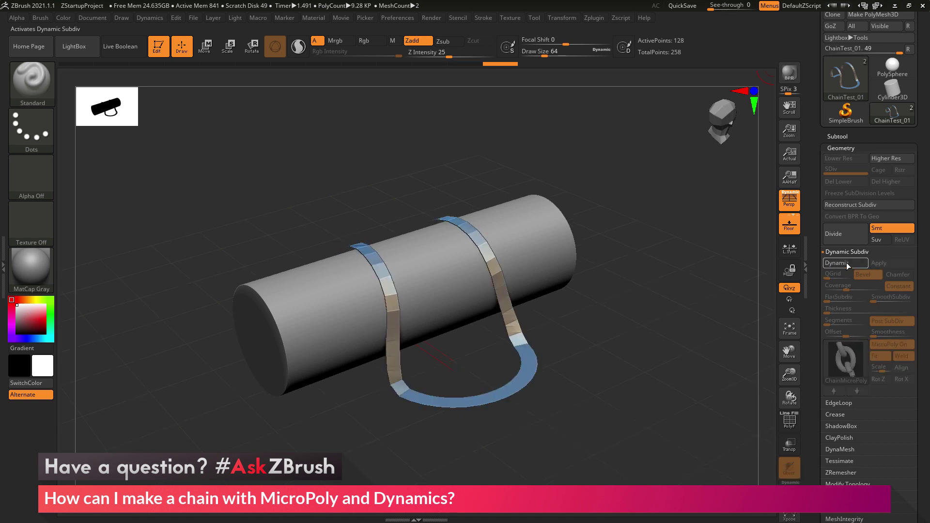
click(790, 421)
mouse_move(694, 296)
mouse_down()
mouse_move(706, 315)
mouse_move(689, 278)
mouse_move(675, 298)
mouse_up()
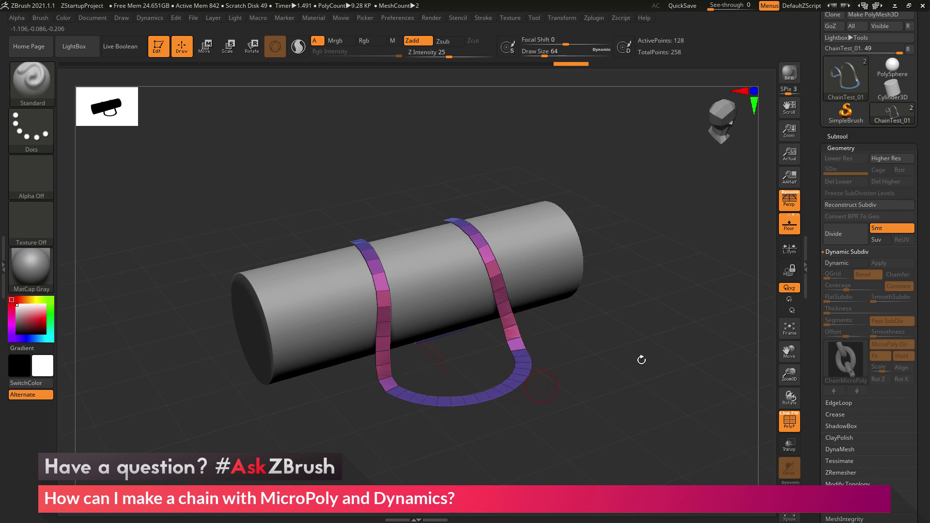
click(838, 263)
mouse_move(847, 361)
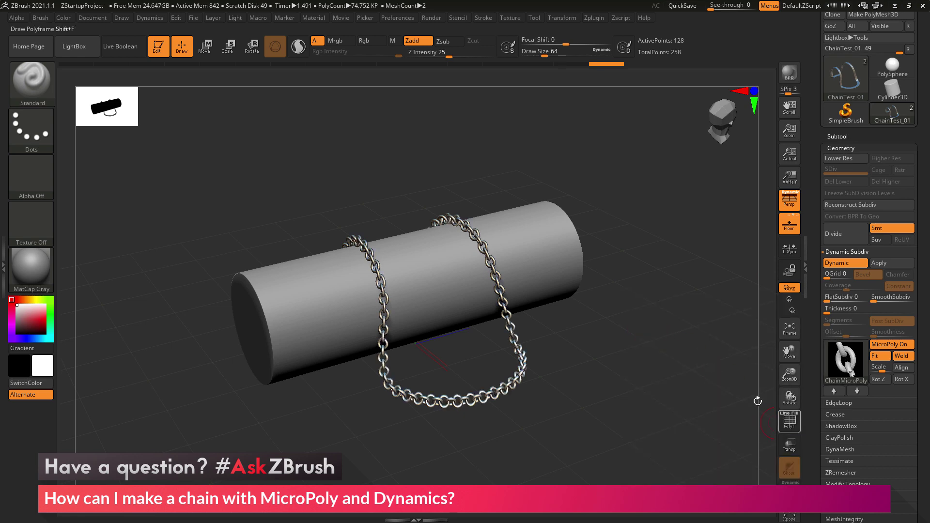
drag(603, 369, 584, 363)
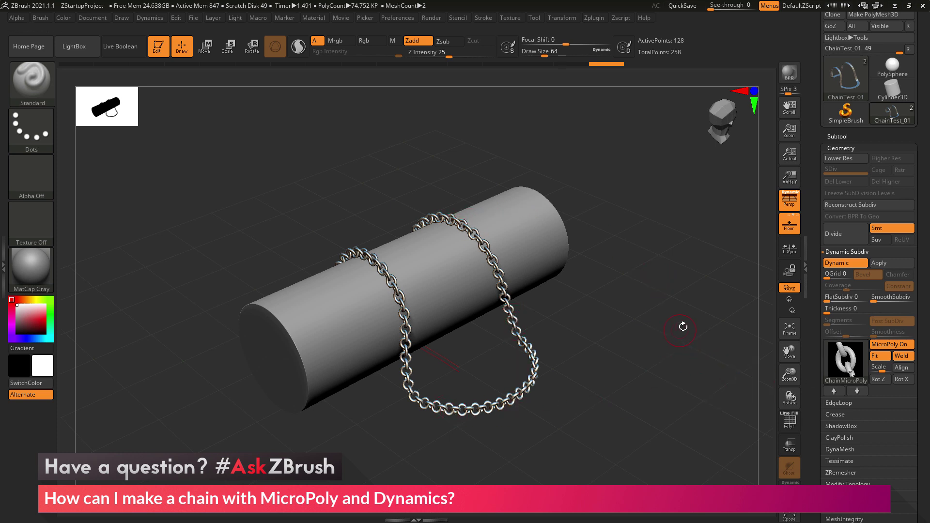
click(154, 19)
drag(615, 278, 595, 333)
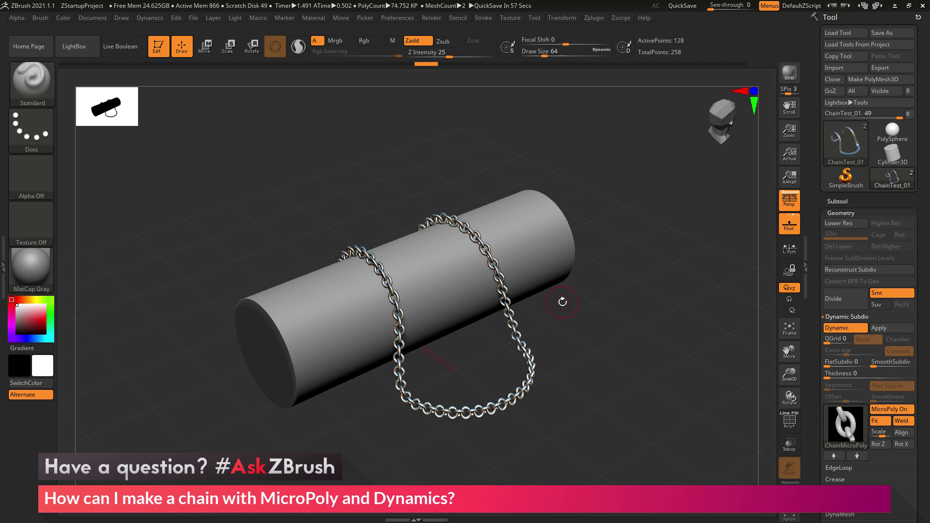
With the IMM Curve brush set to Necklace Link, draw a strap across the cylinder
click(36, 84)
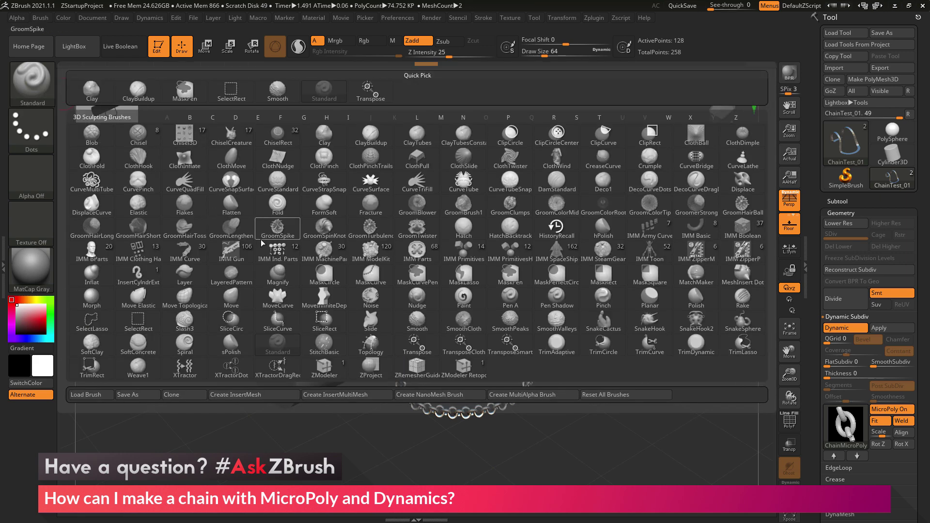
click(194, 256)
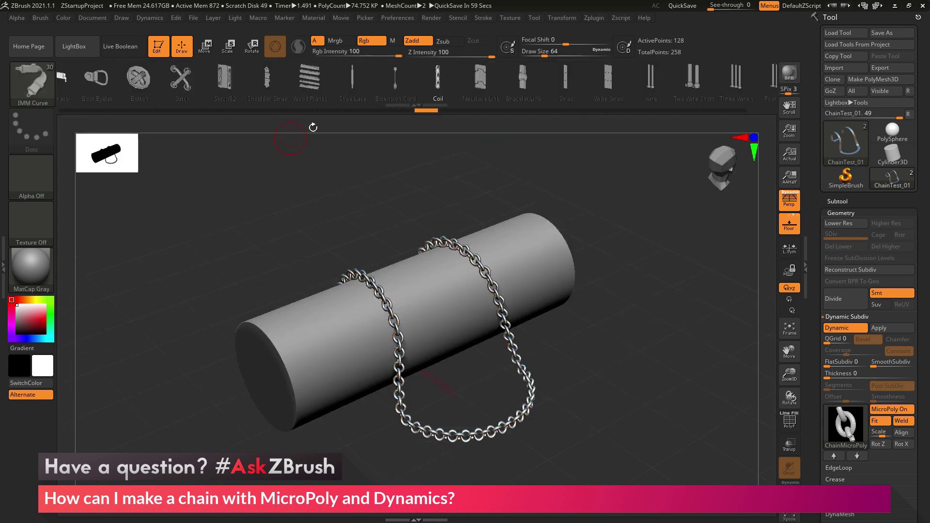
click(482, 81)
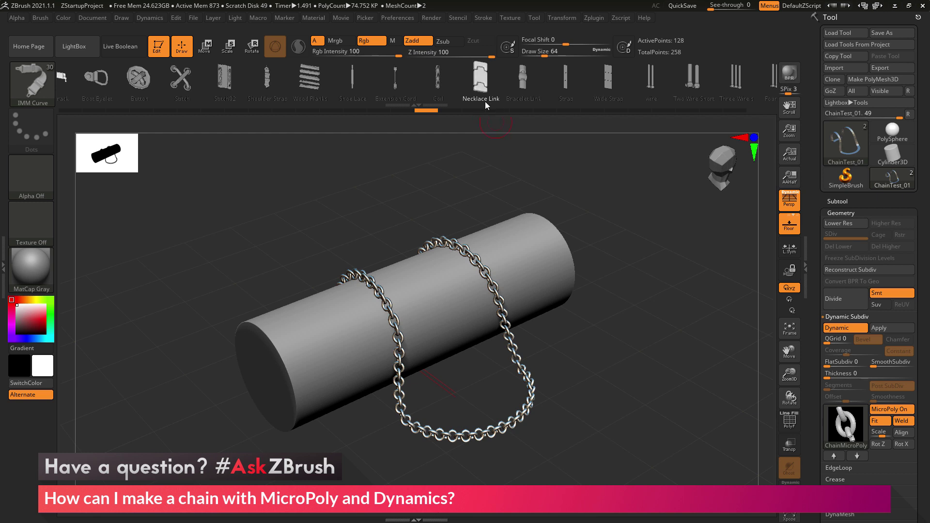
mouse_move(532, 267)
mouse_down()
mouse_move(513, 222)
mouse_move(487, 214)
mouse_move(425, 336)
mouse_move(340, 339)
mouse_move(287, 325)
mouse_move(259, 286)
mouse_up()
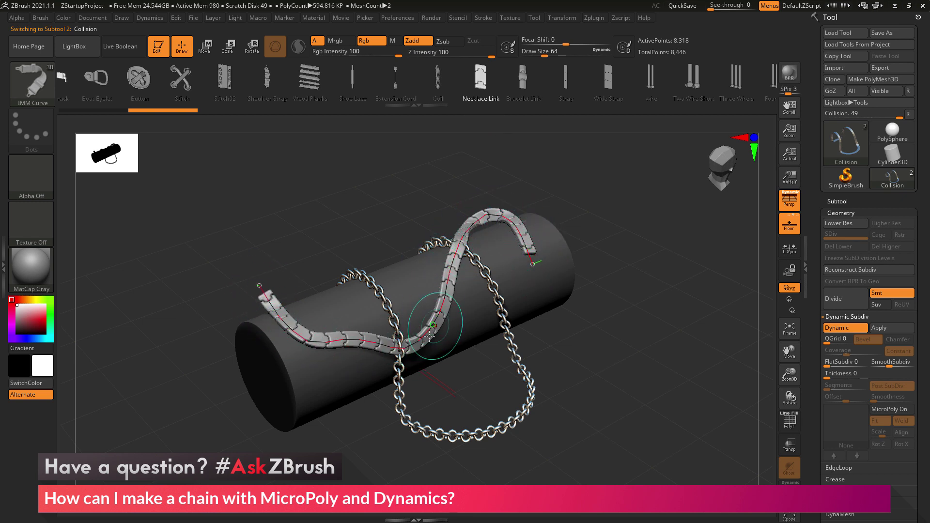
Commit the IMM curve so the S-shaped Necklace Link band stays and its guide vanishes
click(439, 164)
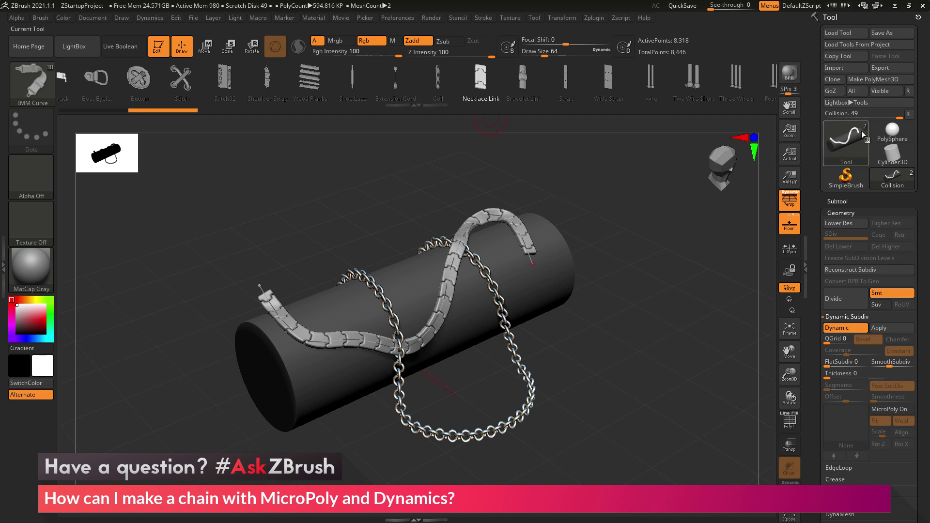
Make the PolyMesh3D star the active tool in front view and expand Geometry > Modify Topology
click(853, 144)
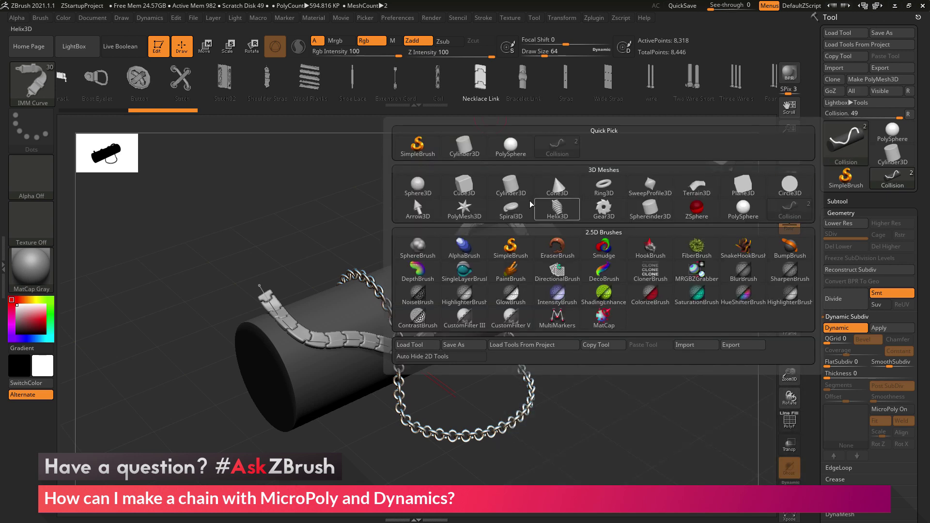
click(460, 217)
shift+drag(647, 311, 672, 265)
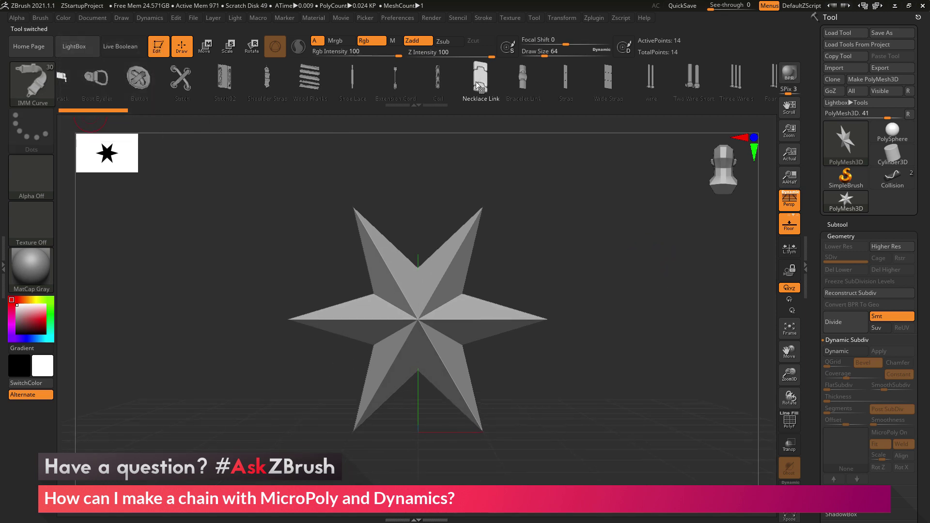
drag(817, 247, 809, 147)
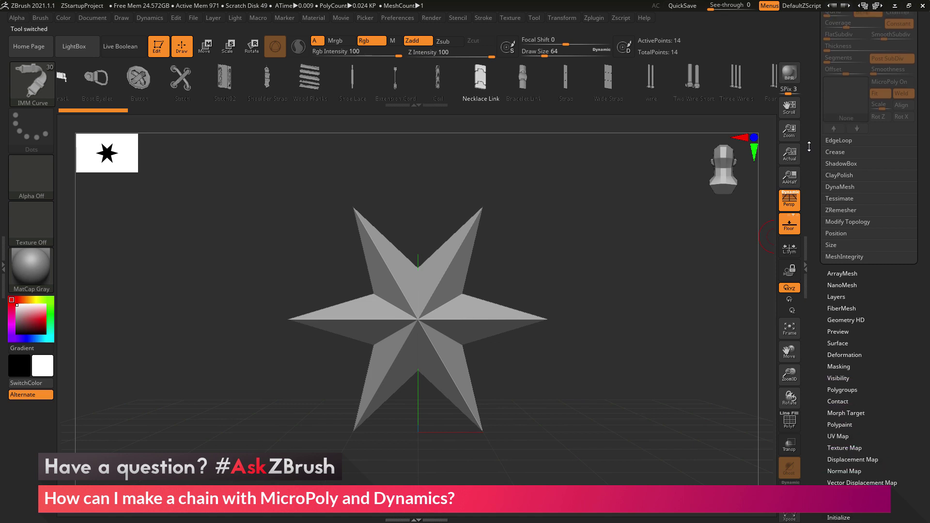
click(849, 222)
drag(813, 247, 815, 209)
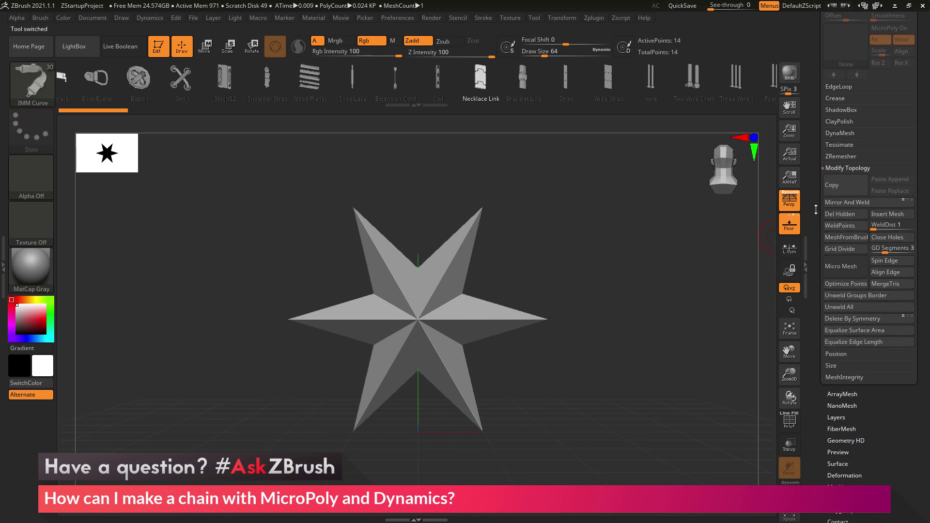
Convert the star to the Necklace Link mesh with MeshFromBrush, showing PolyF in orthographic view
click(847, 237)
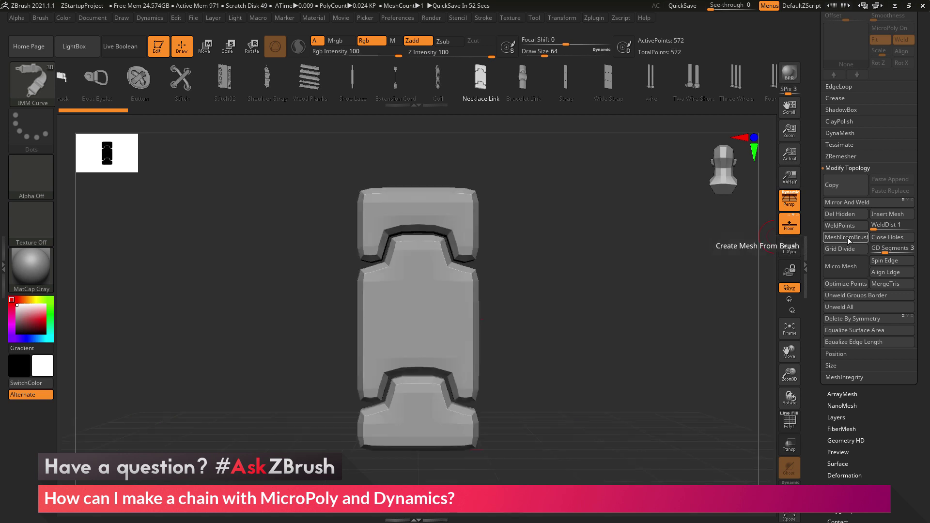
shift+drag(592, 345, 614, 339)
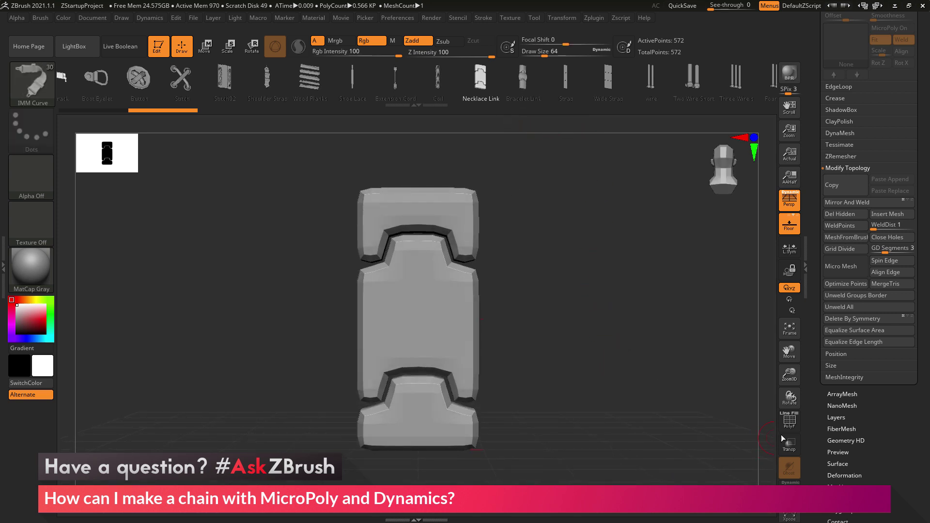
click(788, 420)
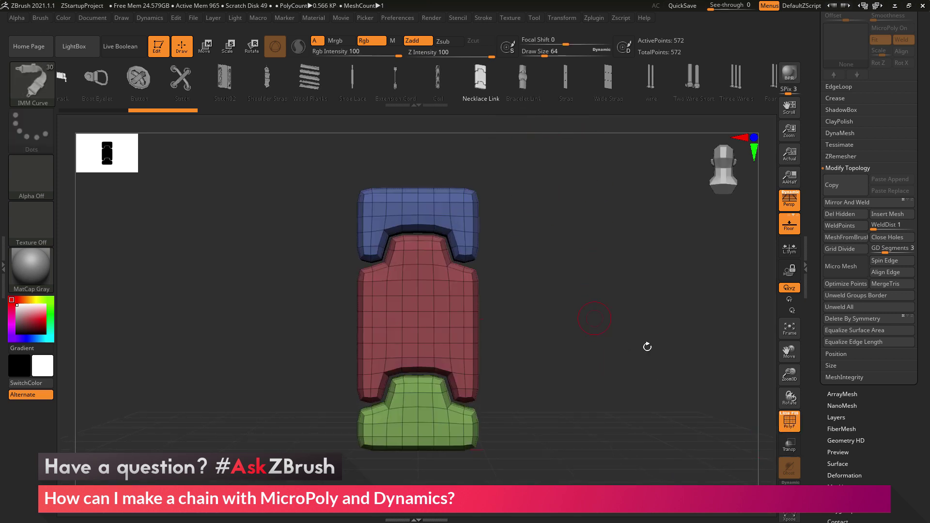
key(p)
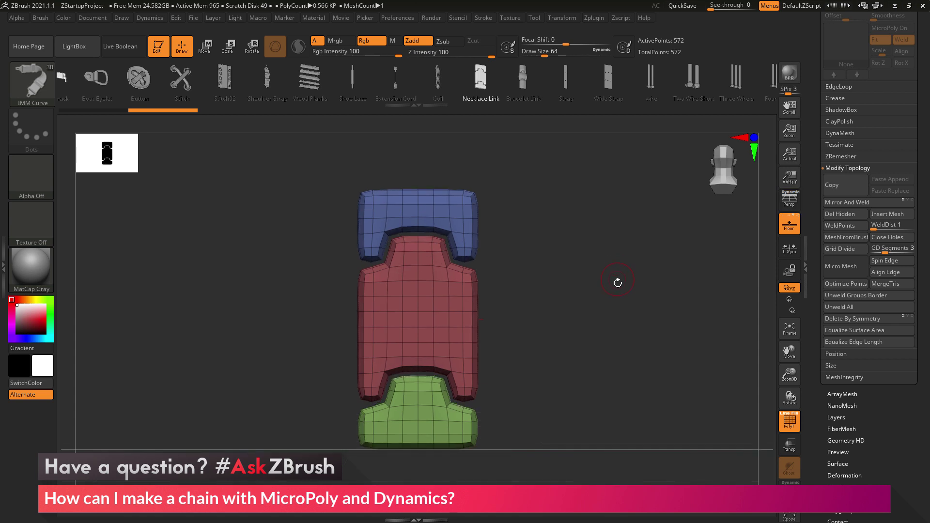
shift+drag(609, 311, 546, 236)
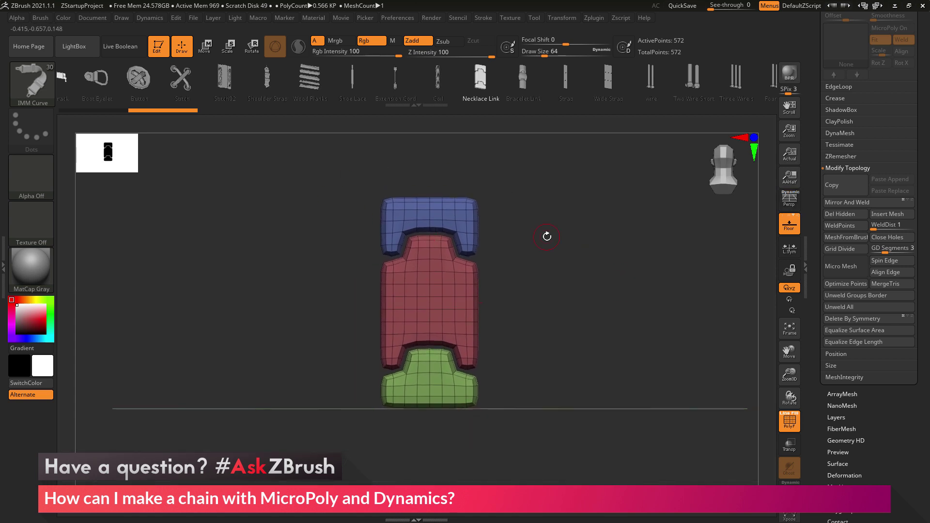
drag(811, 125, 814, 233)
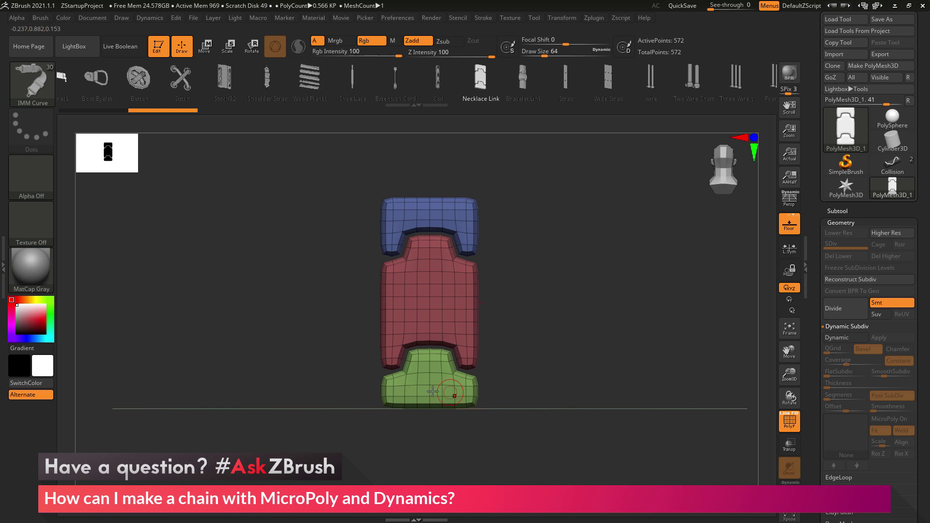
Hide the blue and green end polygroups, leaving only the red middle link visible
key(ctrl+shift)
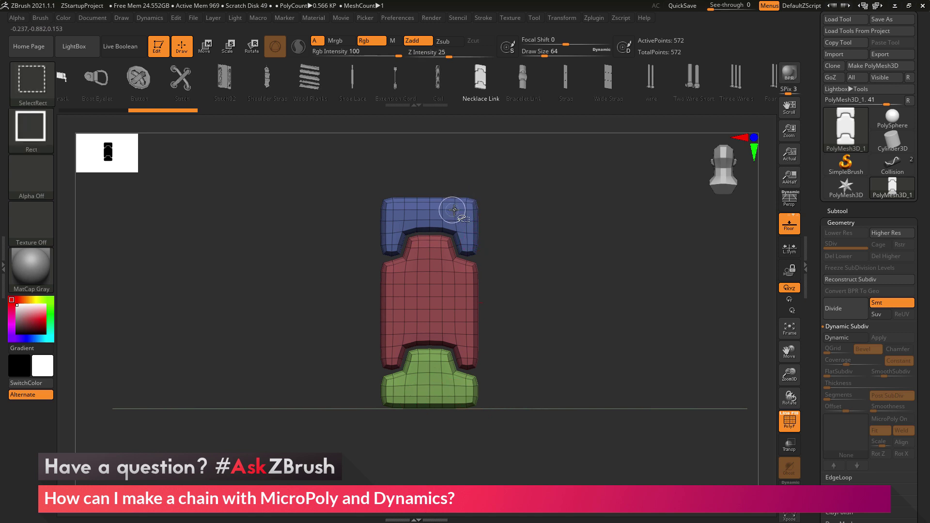
ctrl+shift+click(456, 209)
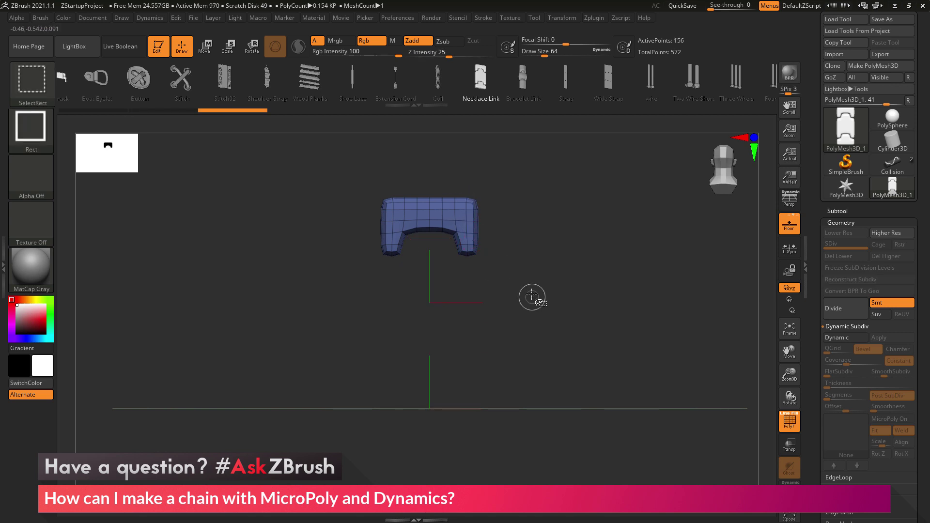
ctrl+shift+click(452, 209)
ctrl+shift+click(441, 394)
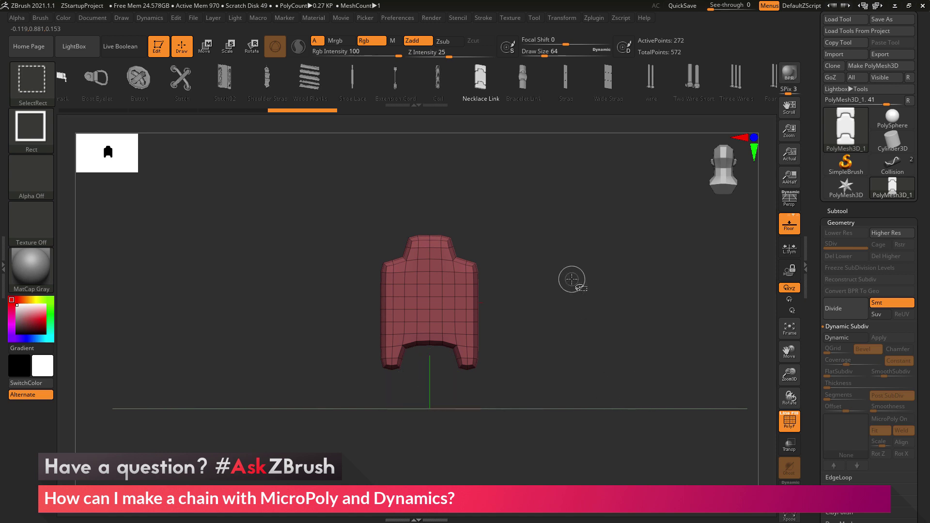